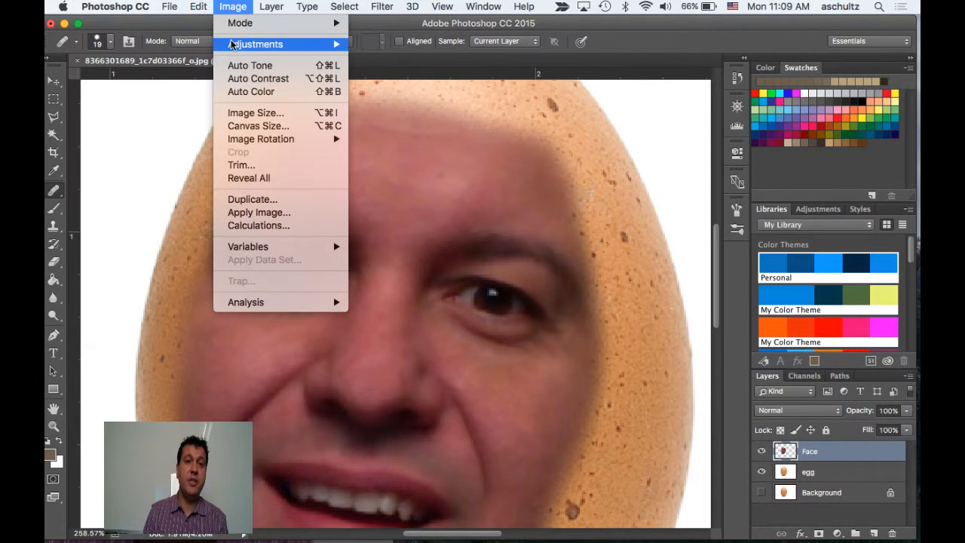
# - Adjust the Face layer's brightness to 61 and contrast to -31 with Brightness/Contrast
pyautogui.moveTo(232, 45)
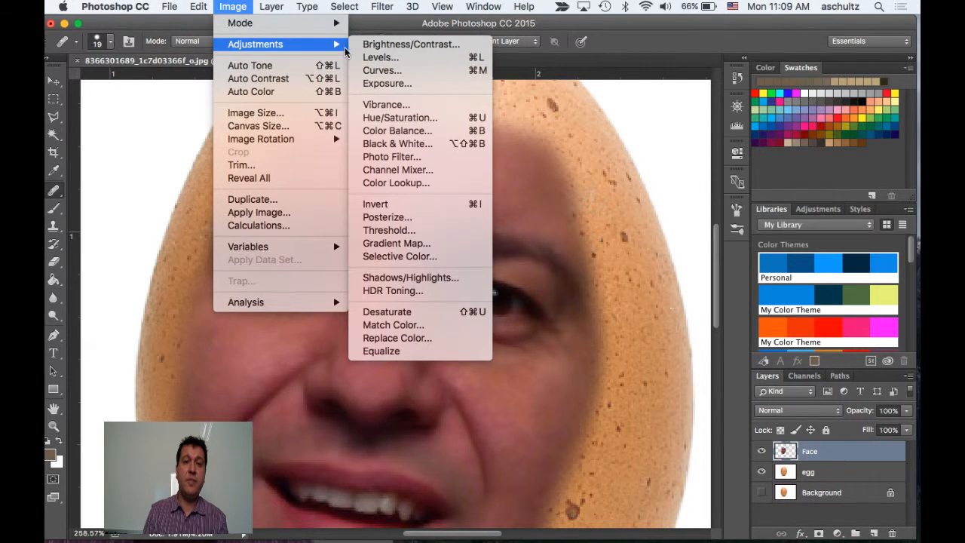
pyautogui.click(359, 47)
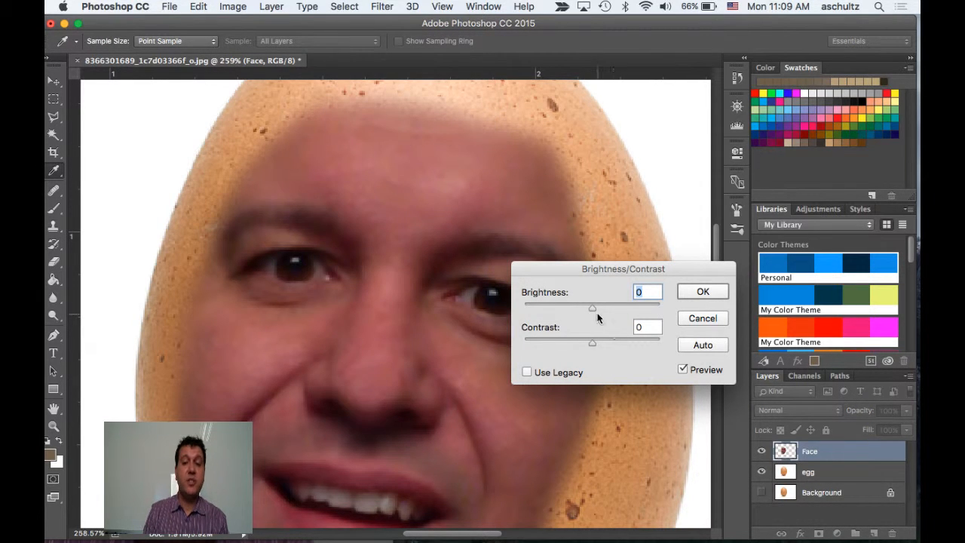
pyautogui.moveTo(592, 312); pyautogui.dragTo(620, 304)
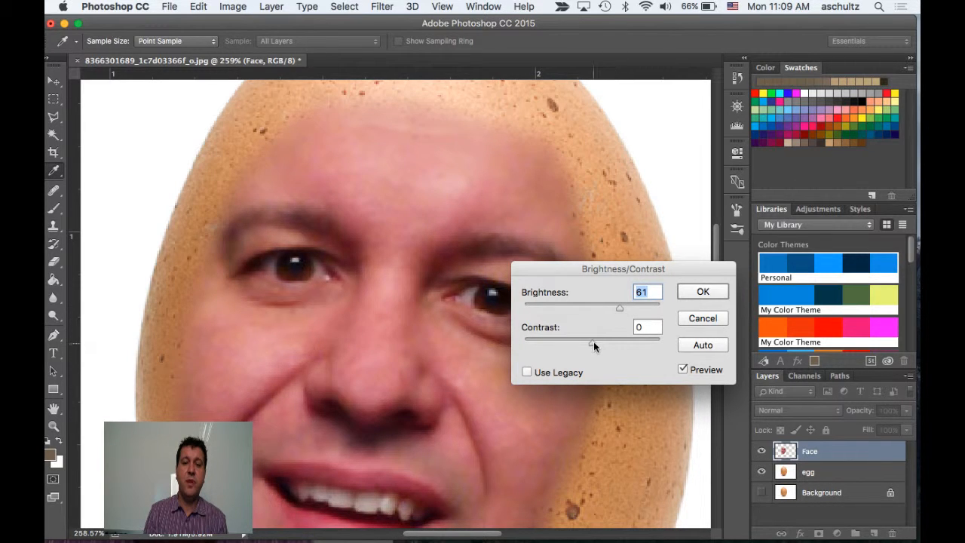
pyautogui.moveTo(592, 342); pyautogui.dragTo(551, 347)
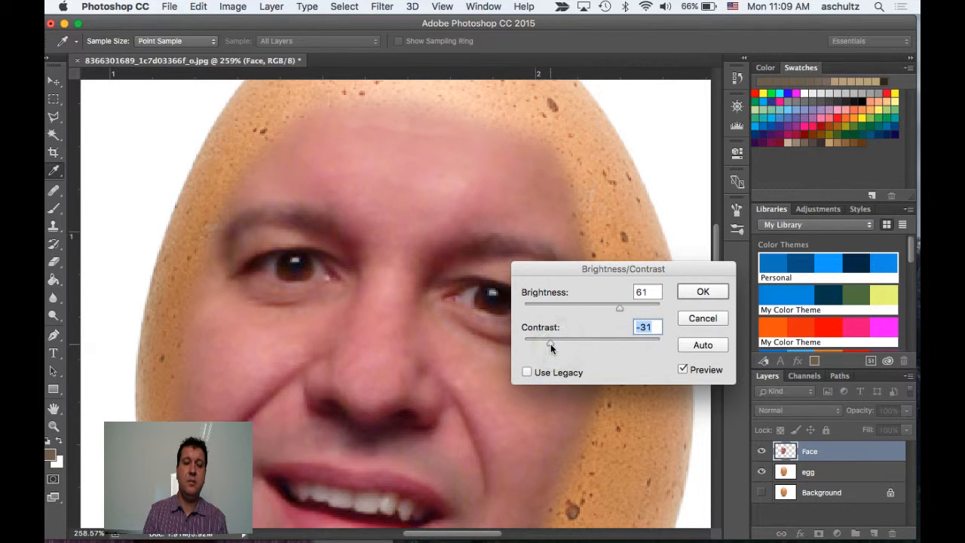
pyautogui.click(703, 295)
pyautogui.press('j')
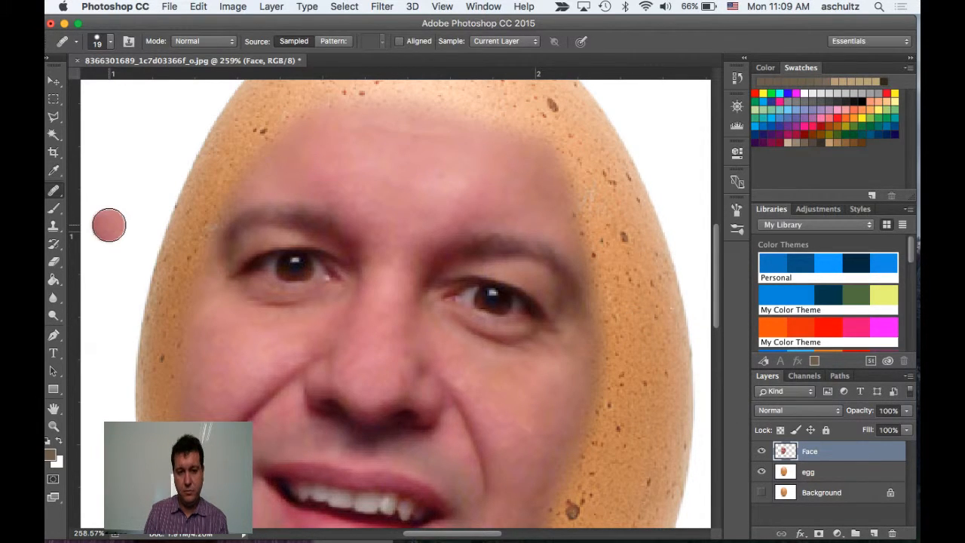
# - Free-transform the Face layer, rotating it about -4.8° and enlarging it proportionally to about 105.5% to fit the egg
pyautogui.click(53, 81)
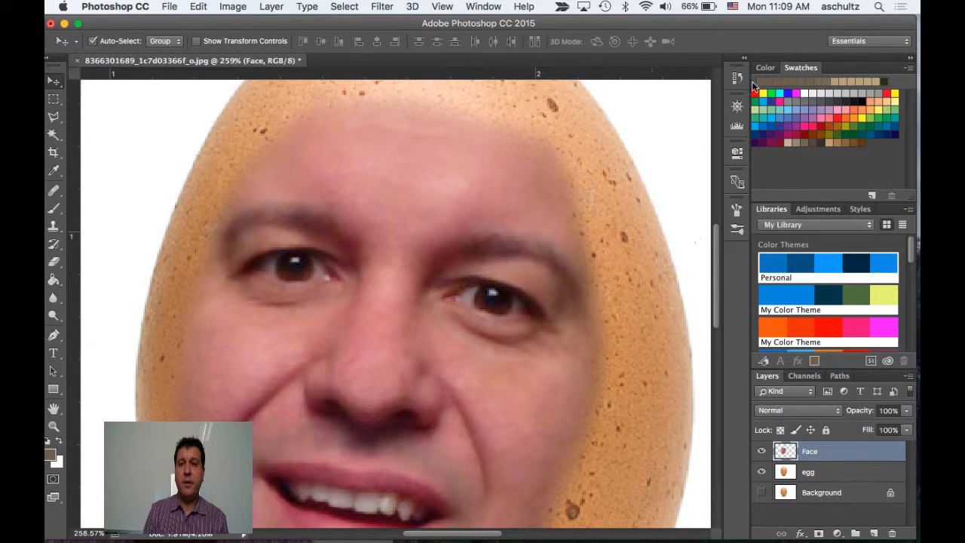
pyautogui.click(737, 105)
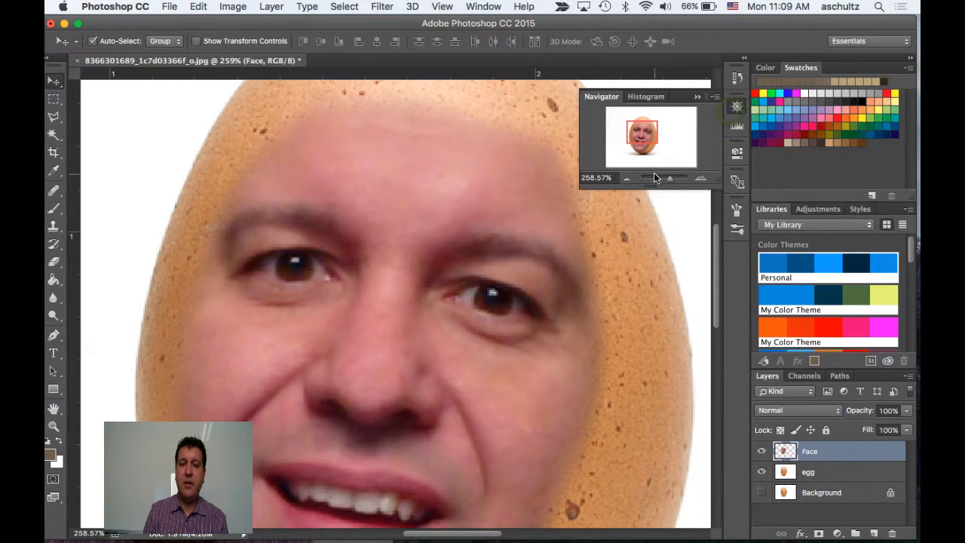
pyautogui.moveTo(666, 176)
pyautogui.mouseDown()
pyautogui.moveTo(655, 176)
pyautogui.moveTo(664, 172)
pyautogui.mouseUp()
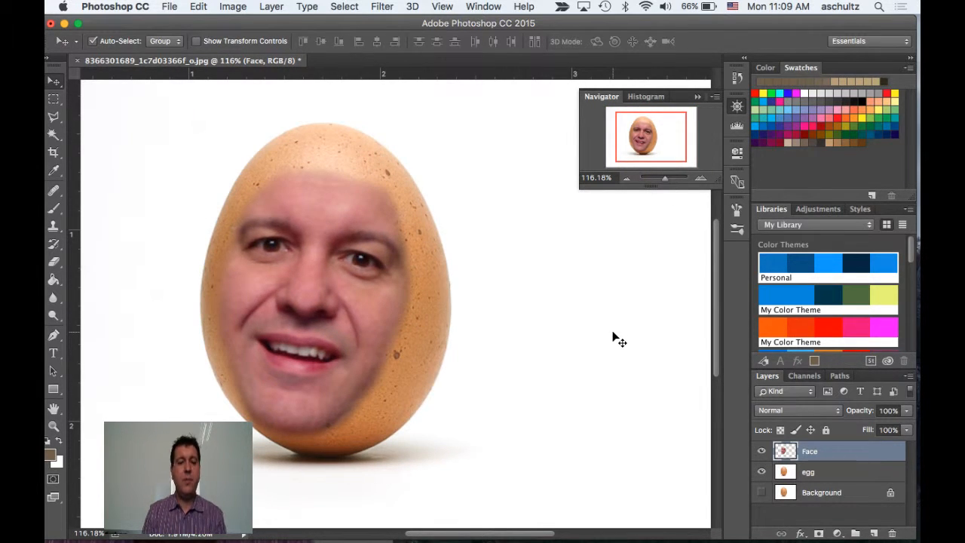
pyautogui.press('super+t')
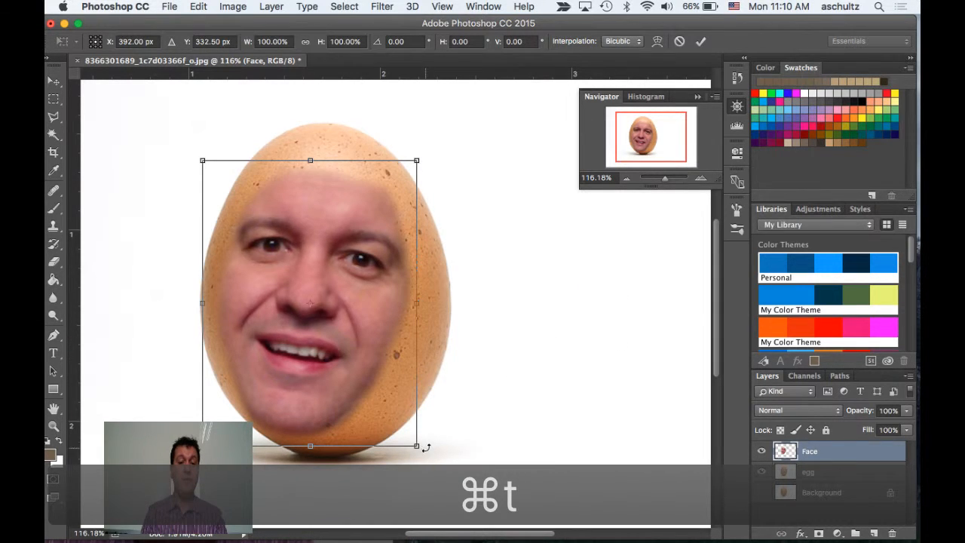
pyautogui.moveTo(424, 456); pyautogui.dragTo(435, 445)
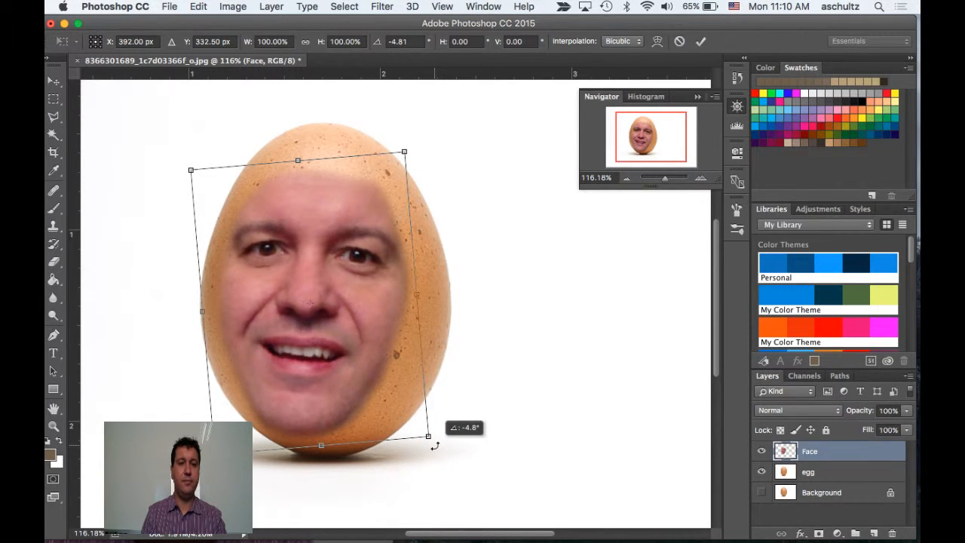
pyautogui.moveTo(435, 445); pyautogui.dragTo(435, 445)
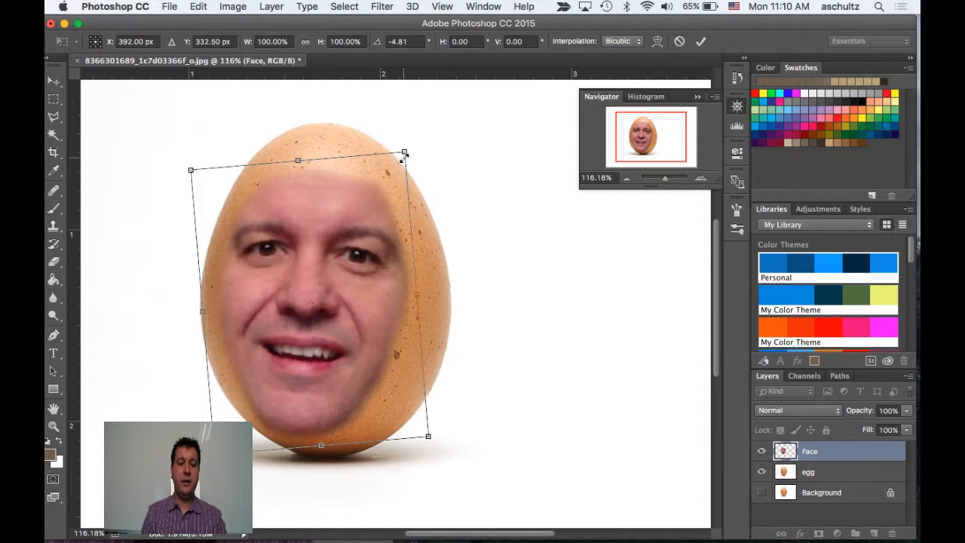
pyautogui.moveTo(405, 153); pyautogui.dragTo(420, 141)
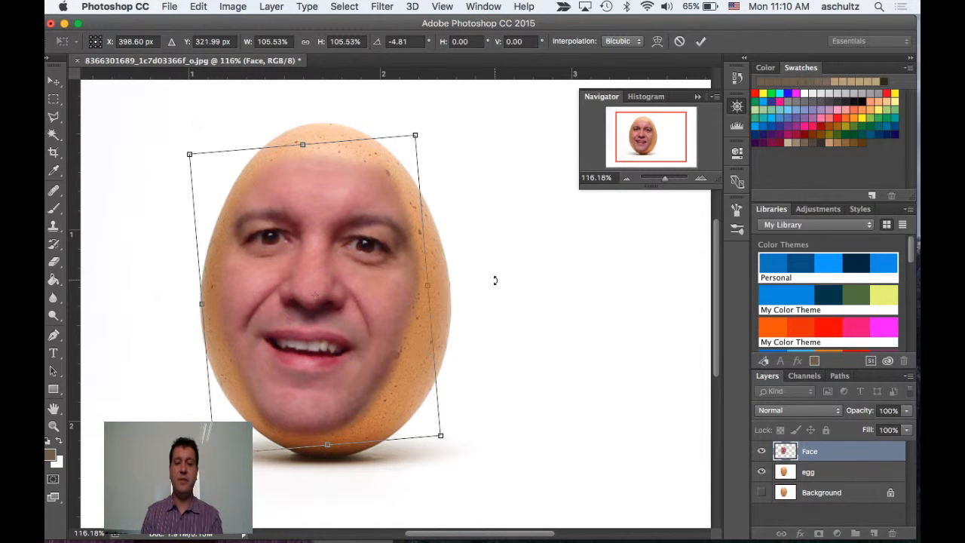
pyautogui.press('Return')
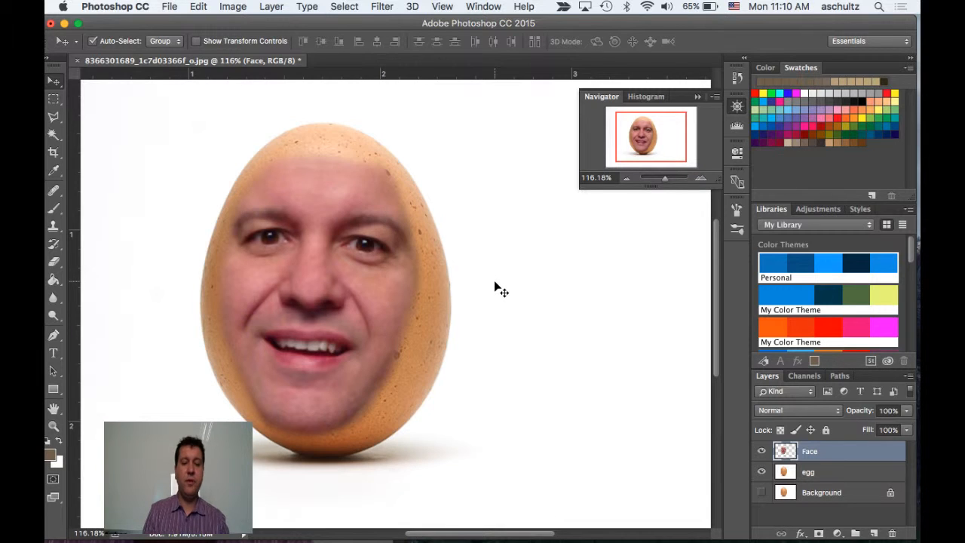
# - Stretch the Face layer with Free Transform to about 110.6% width and 101.1% height so it fills more of the egg
pyautogui.press('super+t')
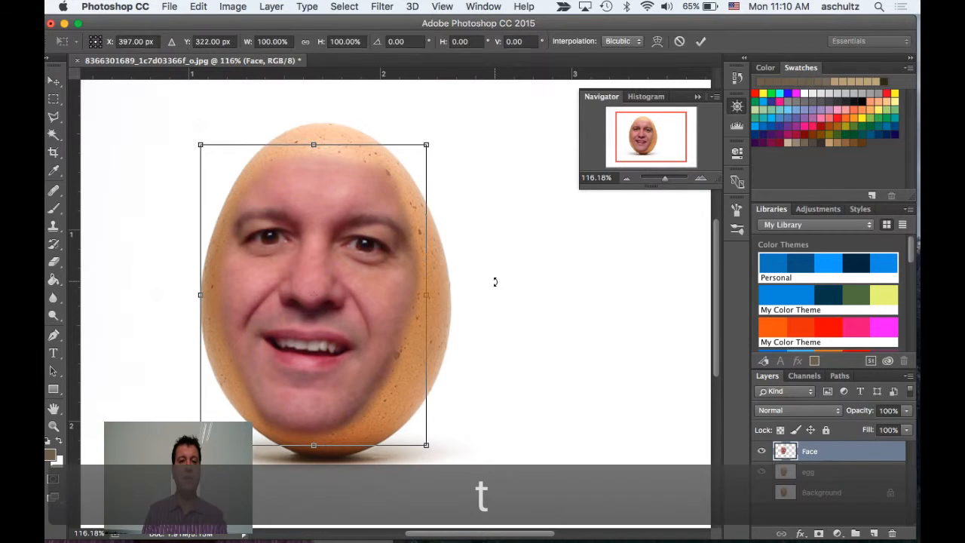
pyautogui.moveTo(202, 295); pyautogui.dragTo(190, 295)
pyautogui.moveTo(429, 298); pyautogui.dragTo(441, 297)
pyautogui.moveTo(192, 295); pyautogui.dragTo(193, 295)
pyautogui.moveTo(193, 444); pyautogui.dragTo(187, 449)
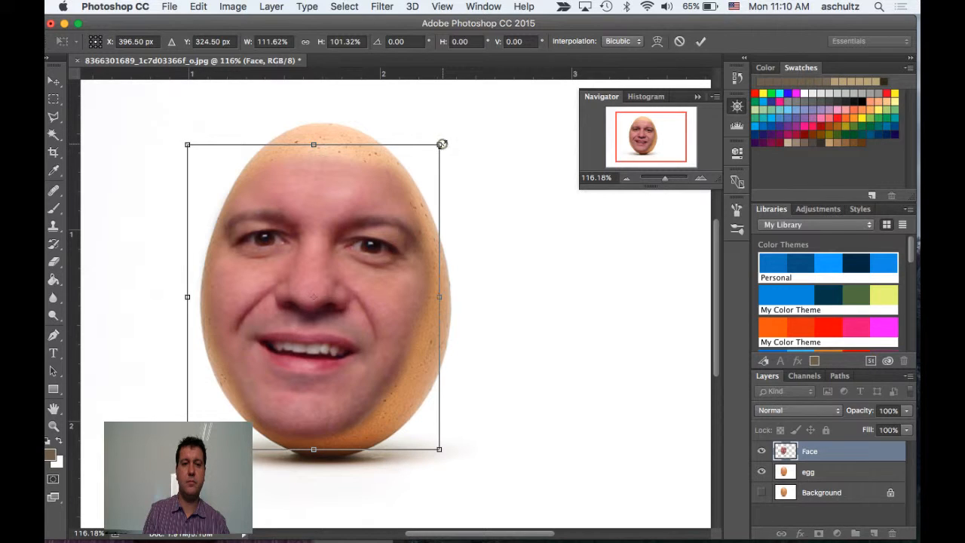
pyautogui.moveTo(442, 144); pyautogui.dragTo(437, 145)
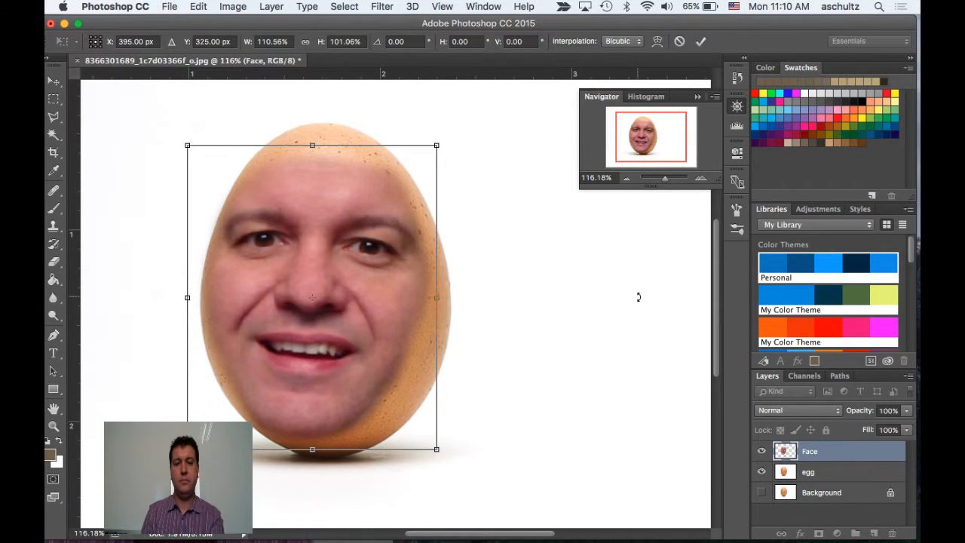
pyautogui.press('Return')
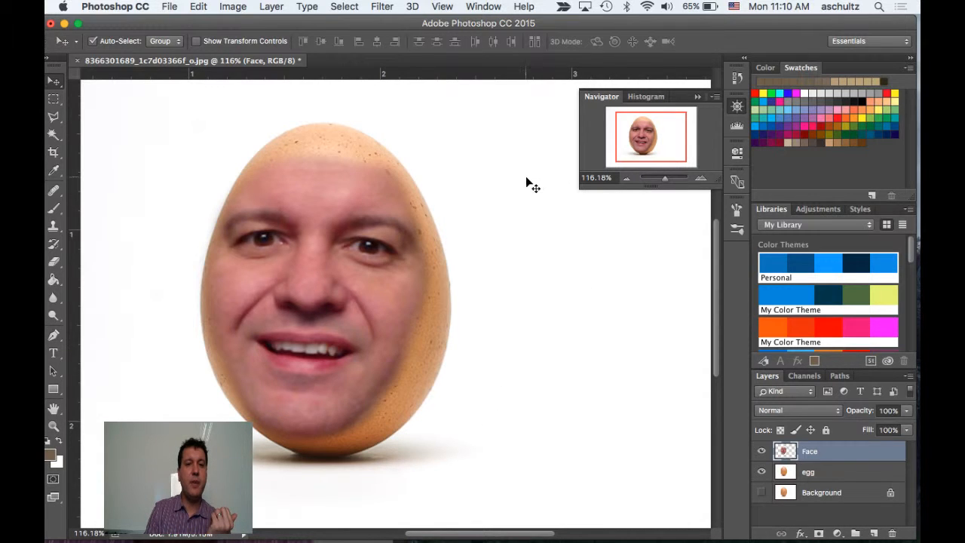
# - Open Hue/Saturation for the Face layer and set saturation to -30 and hue to +11
pyautogui.click(233, 7)
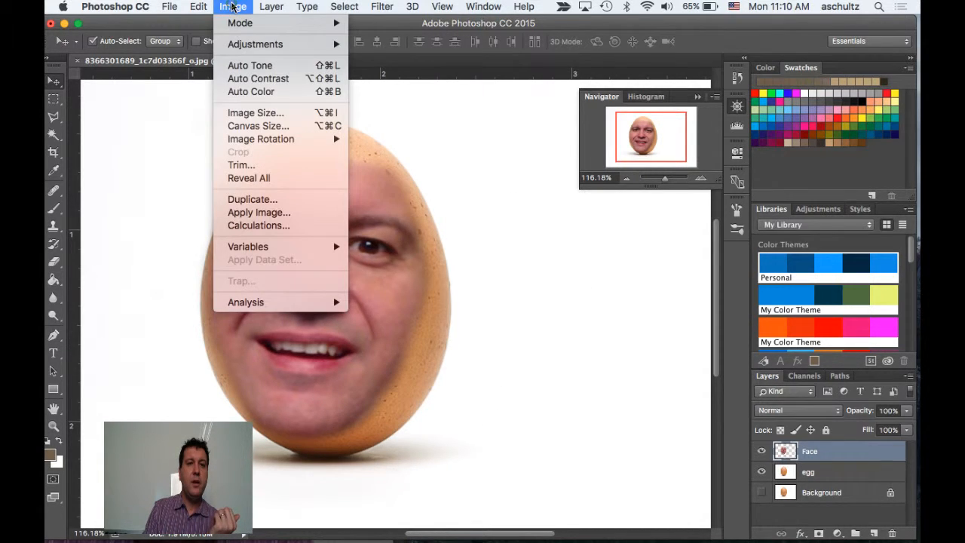
pyautogui.moveTo(255, 43)
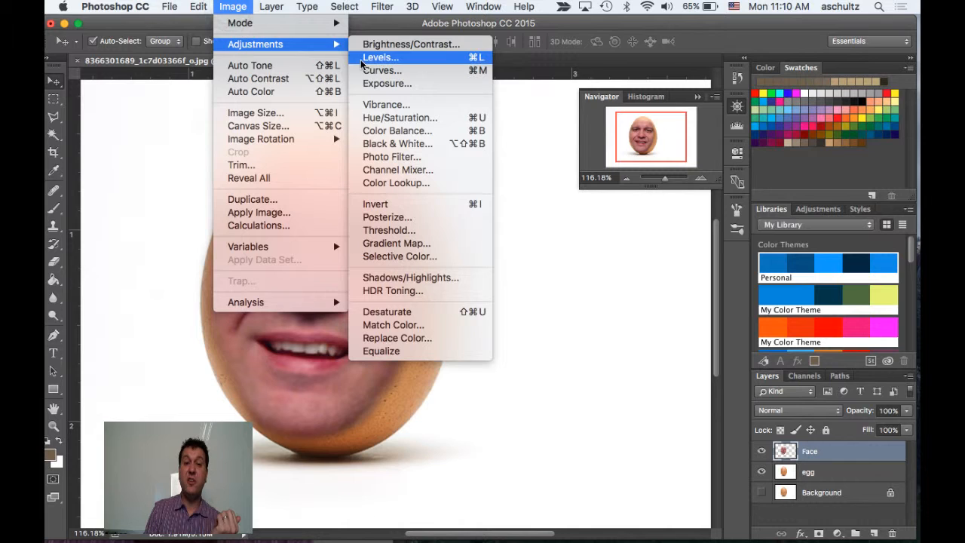
pyautogui.click(394, 119)
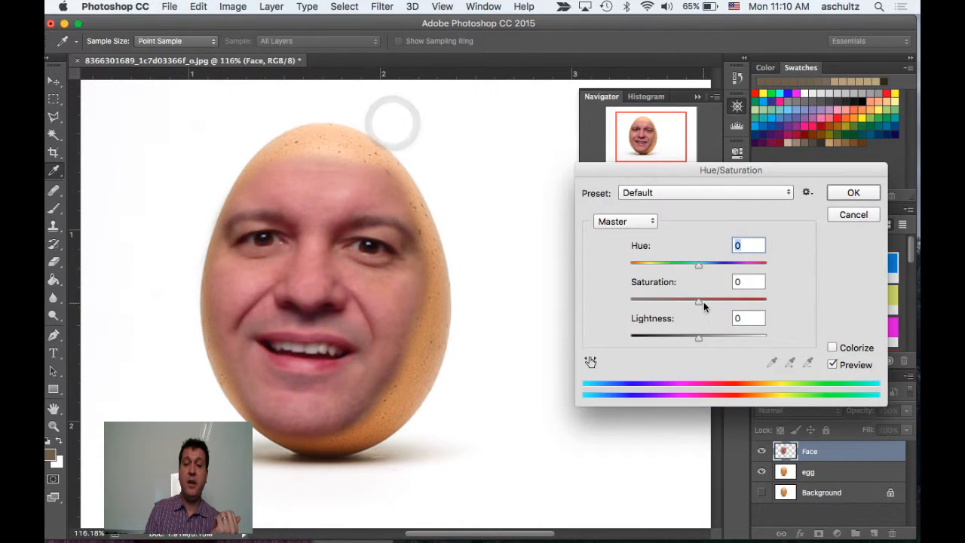
pyautogui.moveTo(700, 301); pyautogui.dragTo(679, 308)
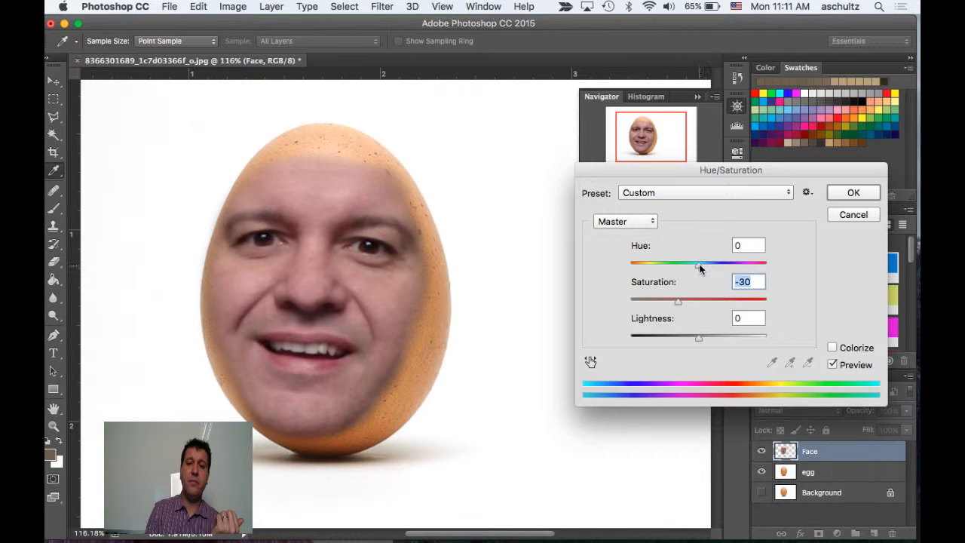
pyautogui.moveTo(699, 264)
pyautogui.mouseDown()
pyautogui.moveTo(685, 272)
pyautogui.moveTo(721, 264)
pyautogui.moveTo(708, 269)
pyautogui.mouseUp()
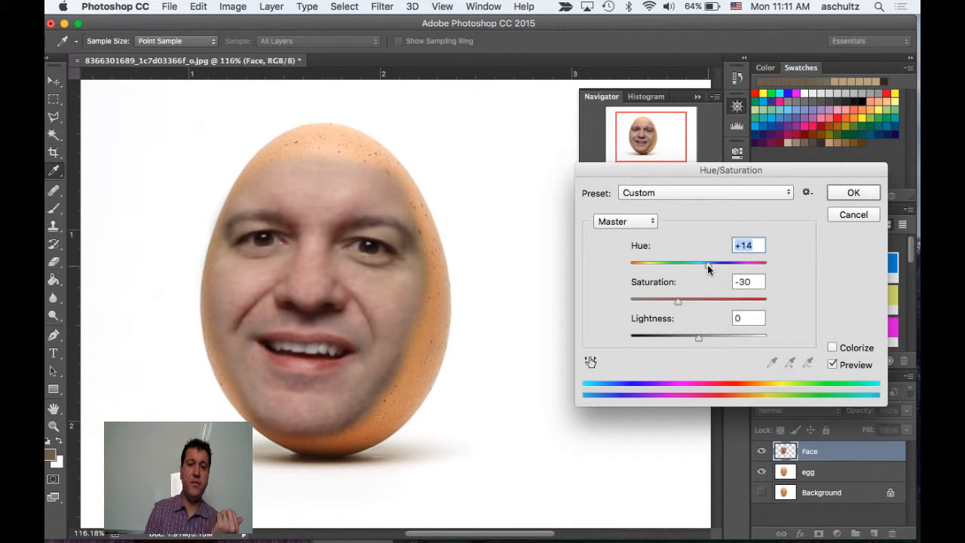
pyautogui.moveTo(707, 269); pyautogui.dragTo(706, 269)
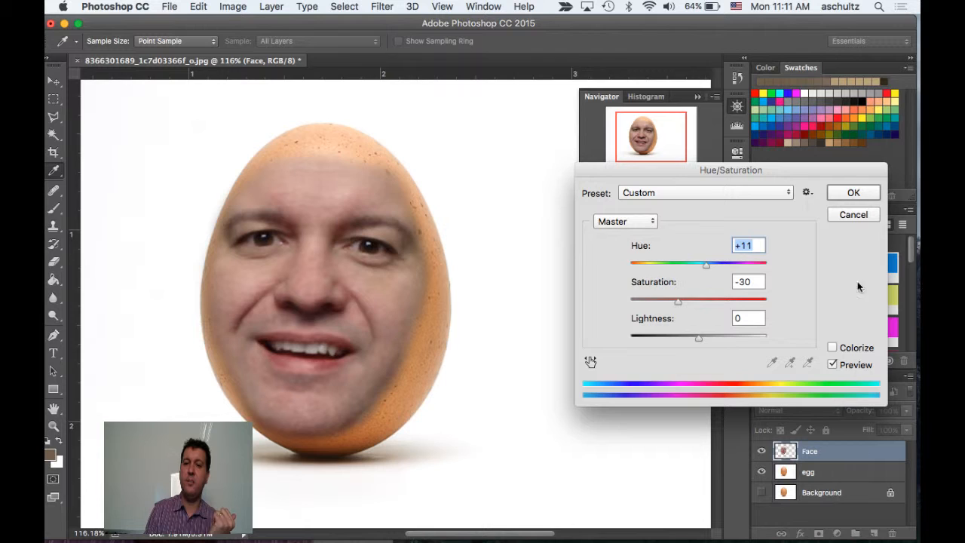
# - Colorize the Face layer with hue 23 and saturation 25, comparing it with the uncolorized version before applying
pyautogui.click(834, 348)
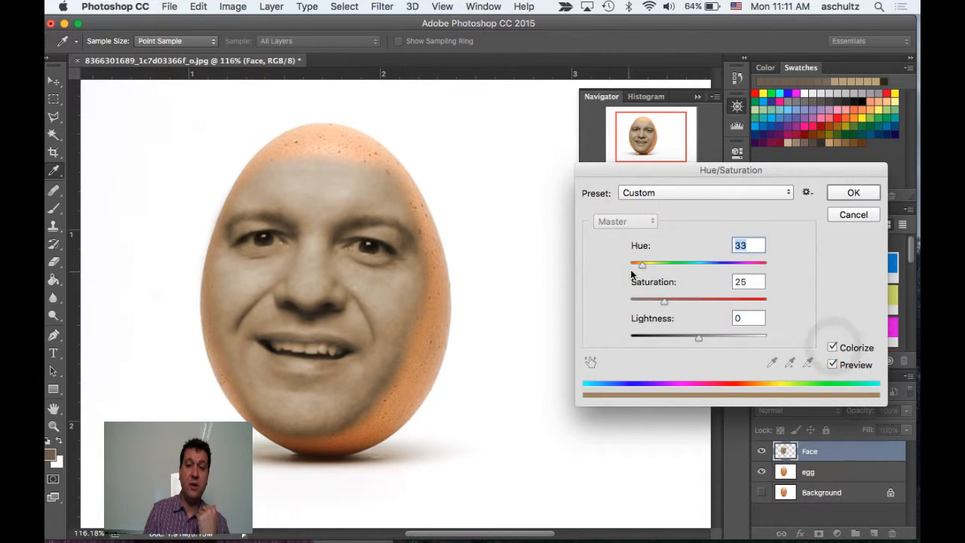
pyautogui.moveTo(643, 270)
pyautogui.mouseDown()
pyautogui.moveTo(653, 266)
pyautogui.moveTo(641, 278)
pyautogui.mouseUp()
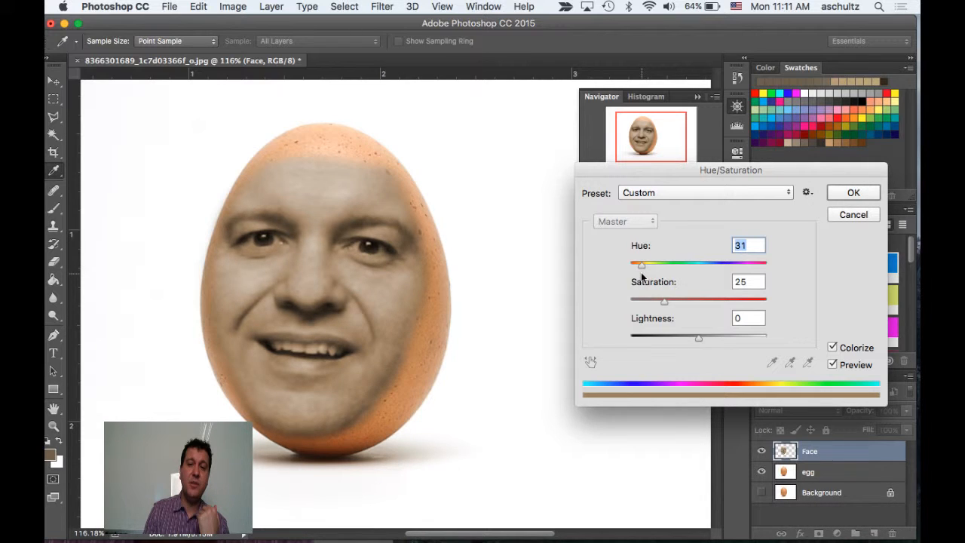
pyautogui.moveTo(642, 278)
pyautogui.mouseDown()
pyautogui.moveTo(767, 273)
pyautogui.moveTo(689, 280)
pyautogui.moveTo(639, 269)
pyautogui.mouseUp()
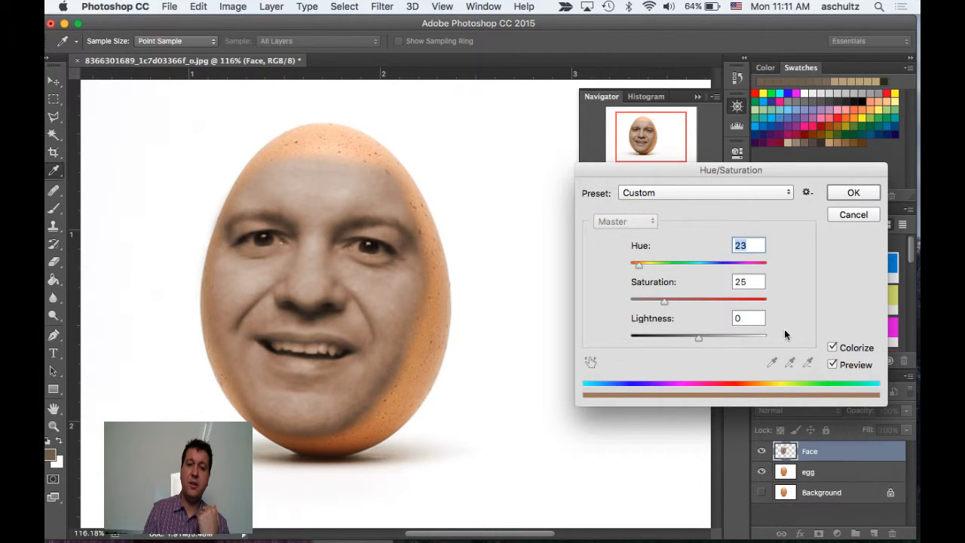
pyautogui.click(832, 348)
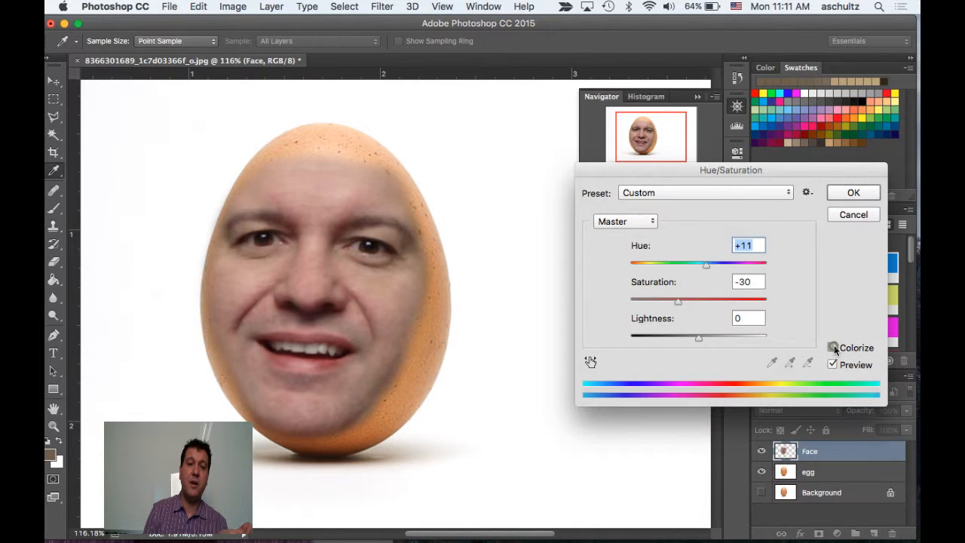
pyautogui.click(833, 348)
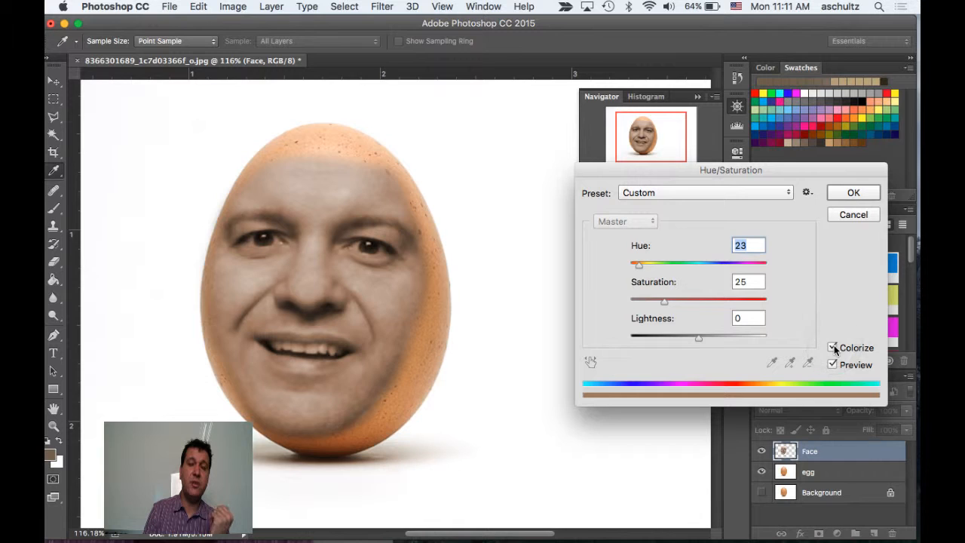
pyautogui.click(854, 194)
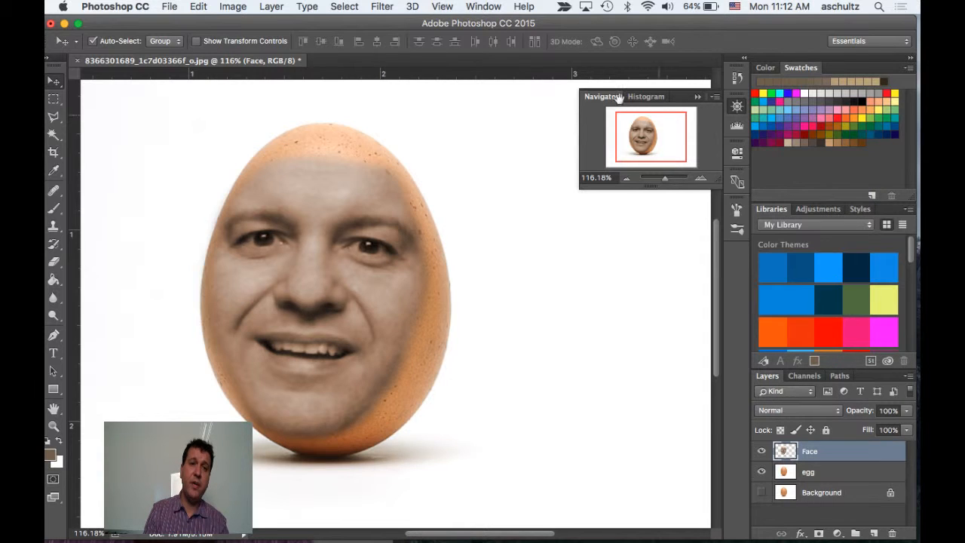
pyautogui.click(234, 7)
pyautogui.moveTo(243, 44)
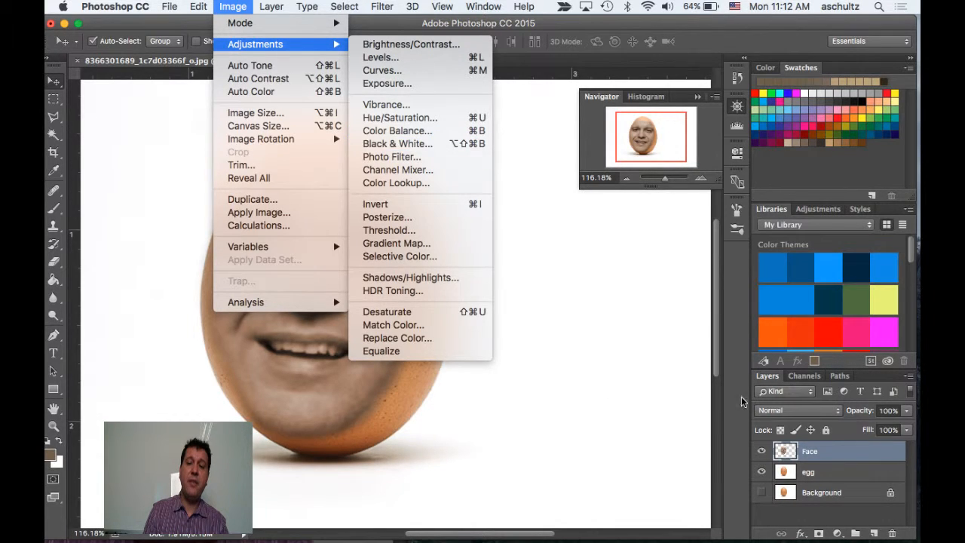
pyautogui.click(655, 316)
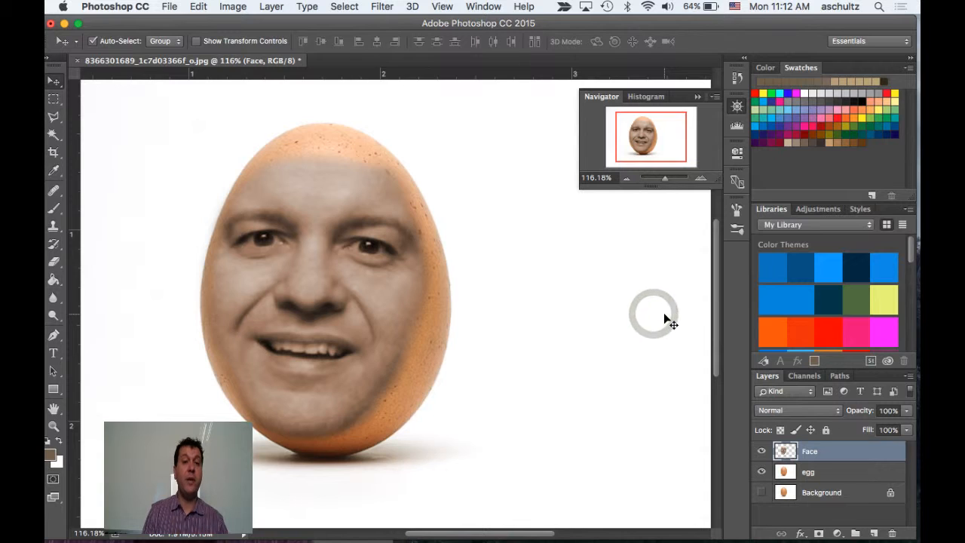
# - Save the composite to the Desktop as egg.psd in Photoshop format, replacing the existing file and keeping Maximize Compatibility on
pyautogui.click(171, 6)
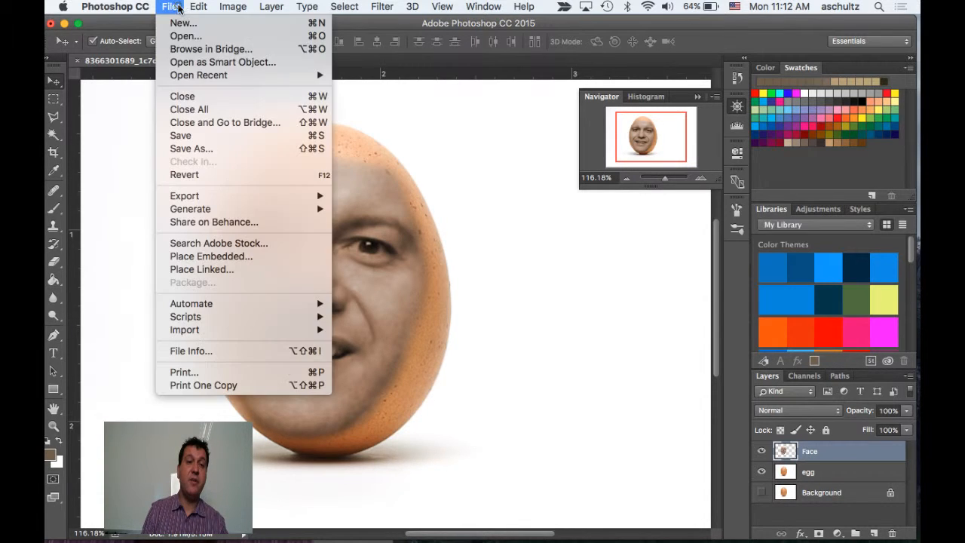
pyautogui.click(194, 137)
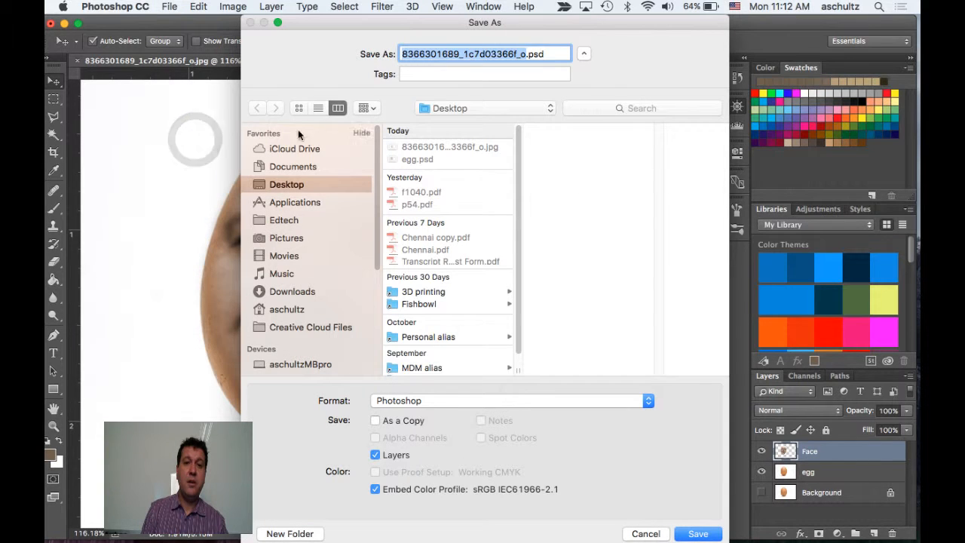
pyautogui.write('egg')
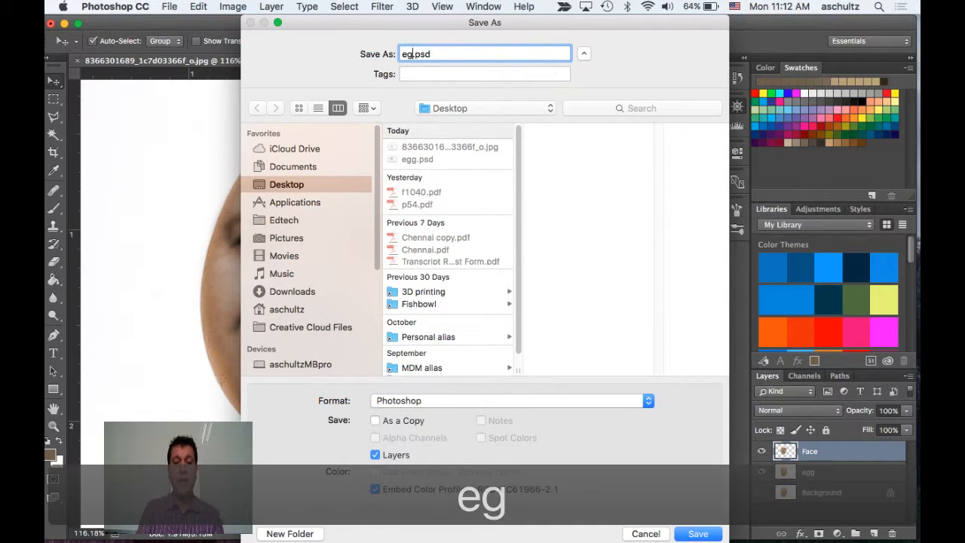
pyautogui.click(427, 155)
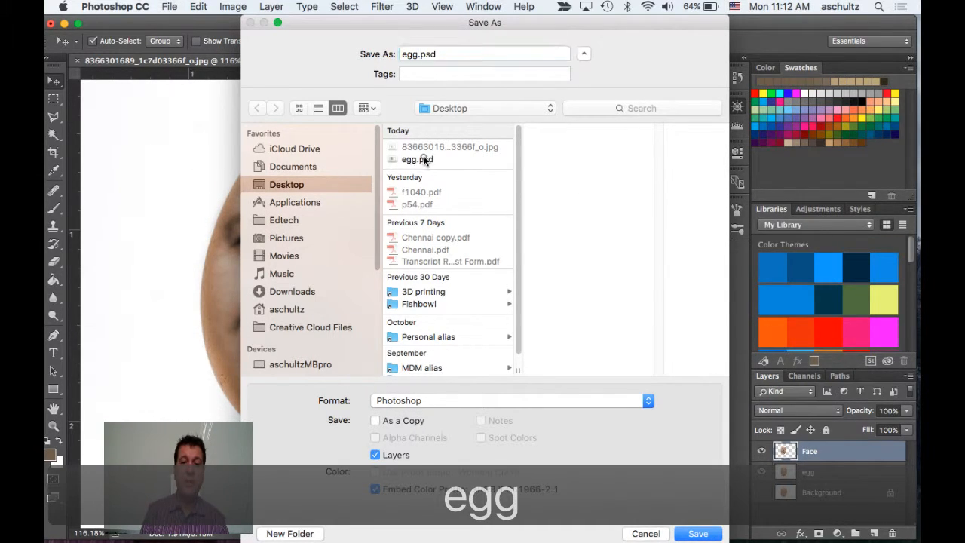
pyautogui.click(693, 533)
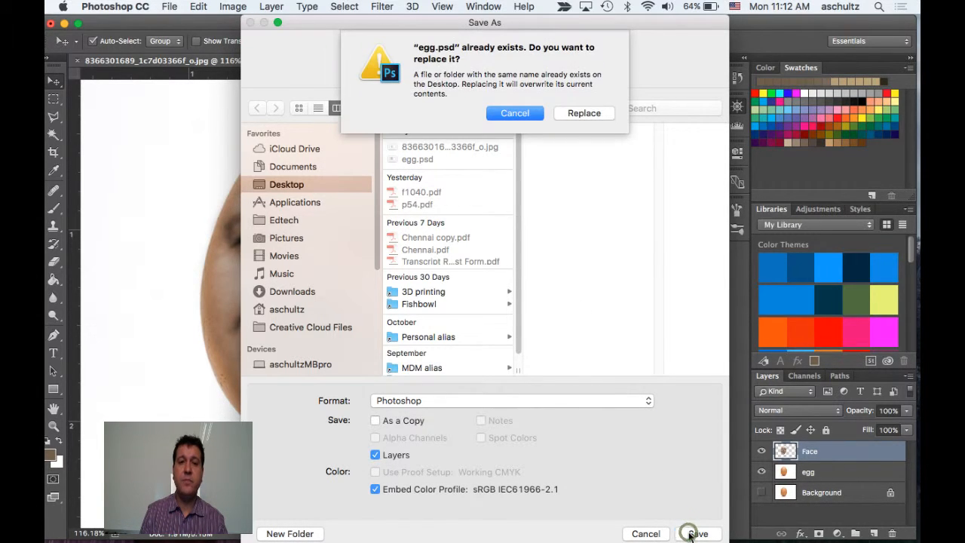
pyautogui.click(603, 115)
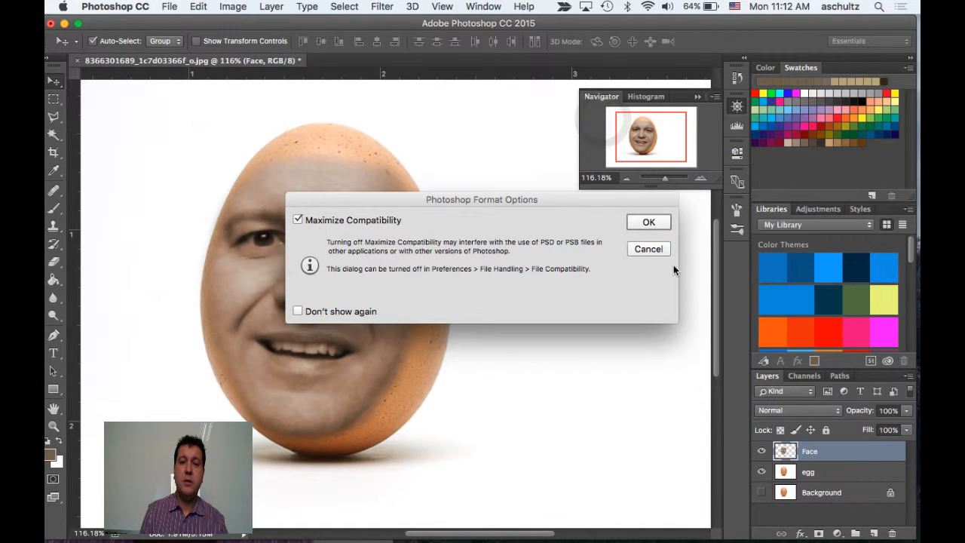
pyautogui.click(650, 222)
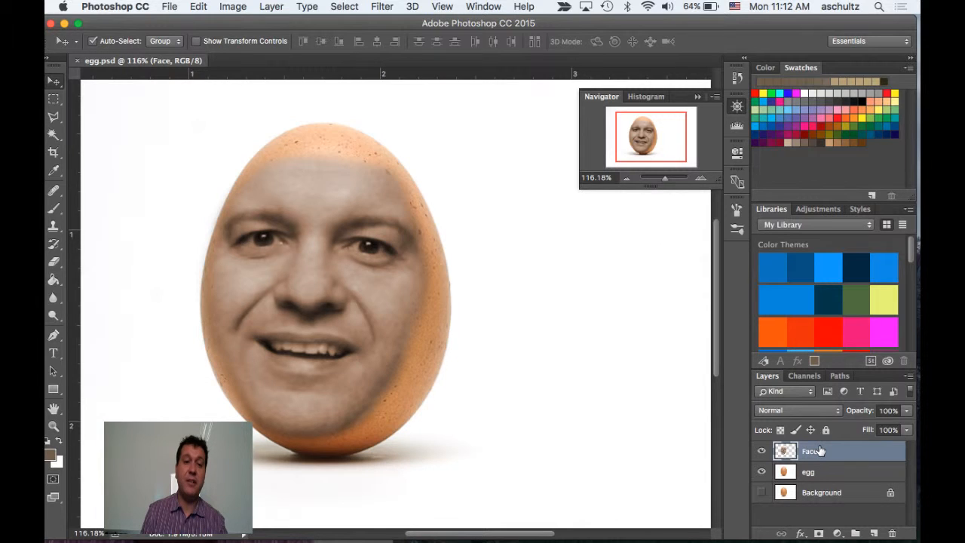
# - Save a JPEG copy of the composite to the Desktop as egg.jpg with Maximum quality 12 and Baseline ("Standard") format
pyautogui.click(167, 8)
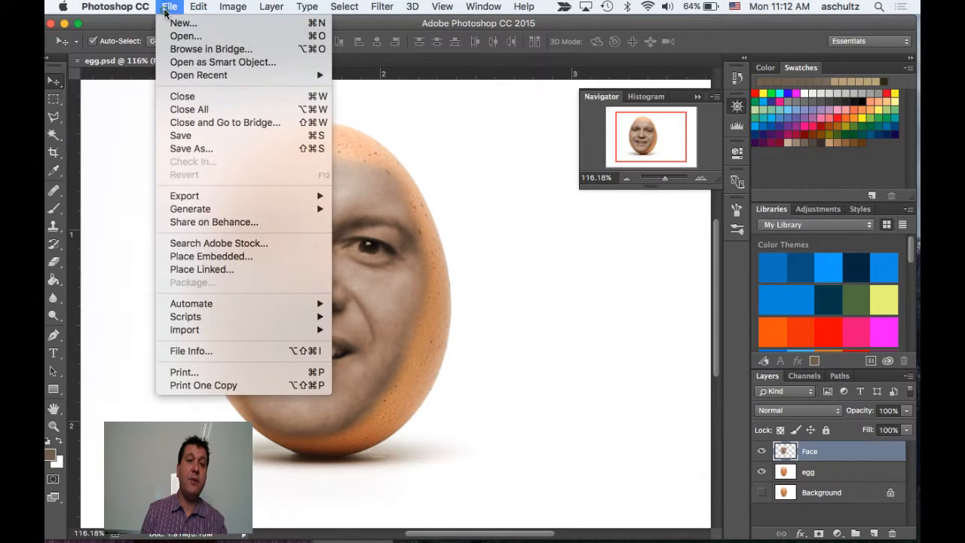
pyautogui.click(213, 150)
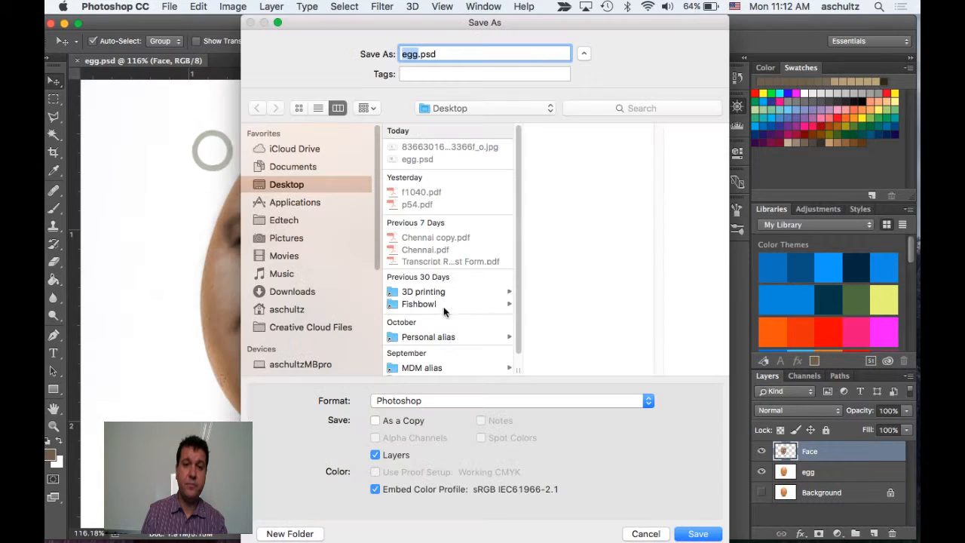
pyautogui.click(449, 398)
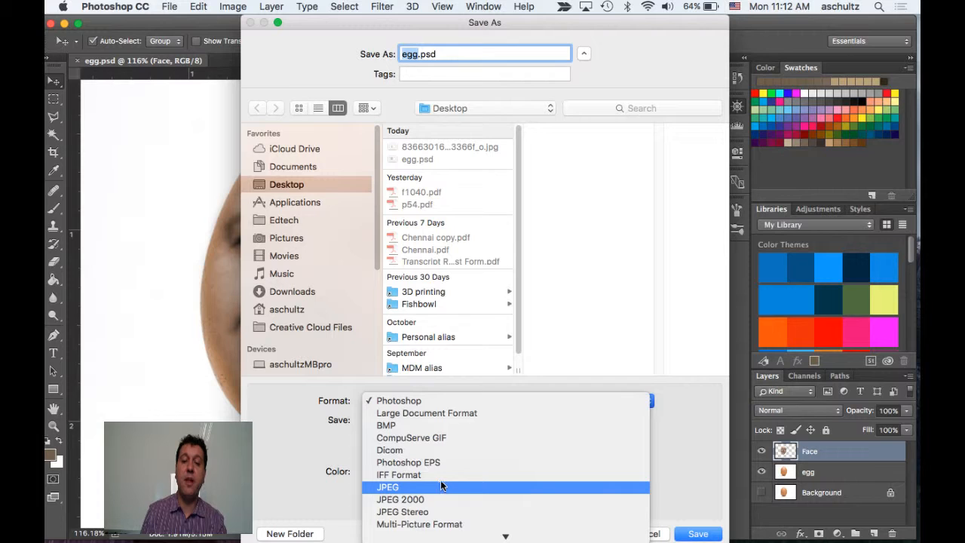
pyautogui.scroll(-1, 442, 487)
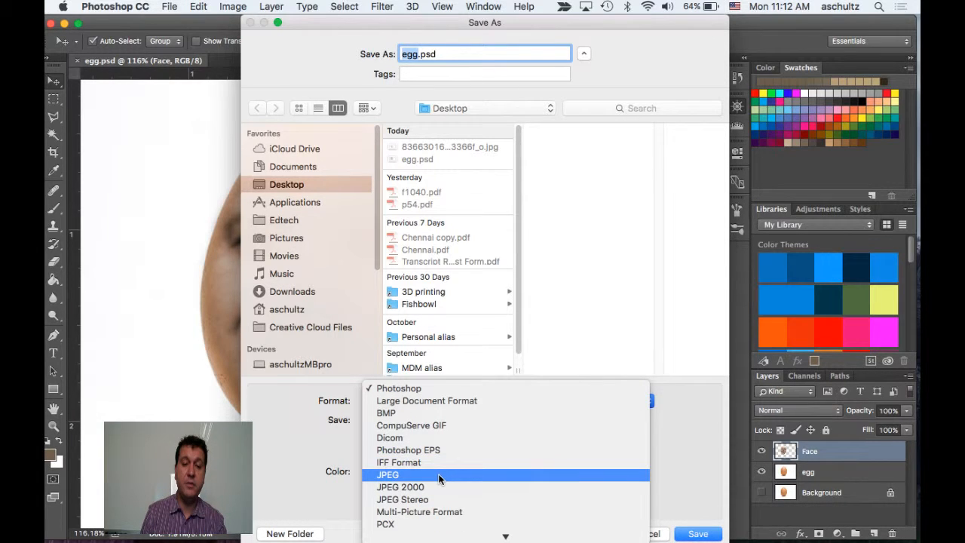
pyautogui.click(440, 477)
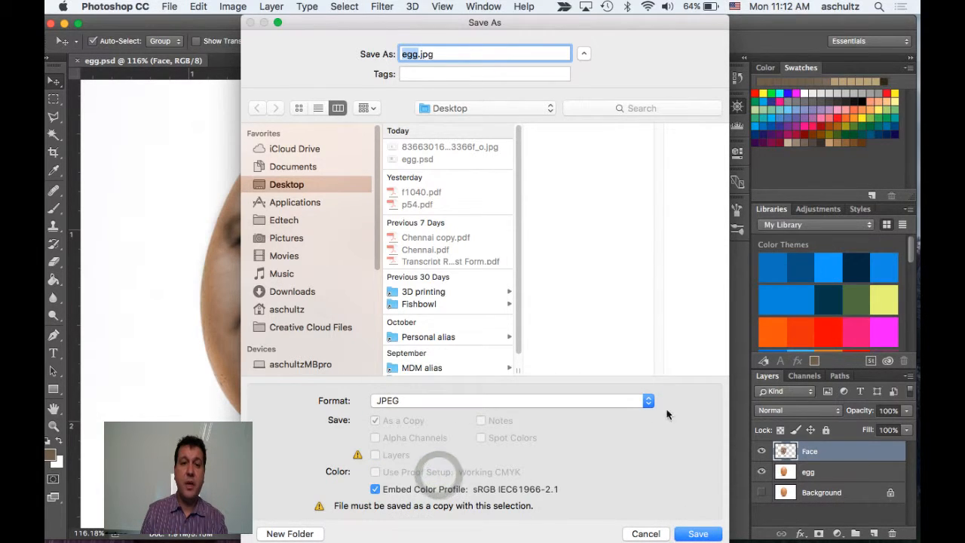
pyautogui.click(696, 533)
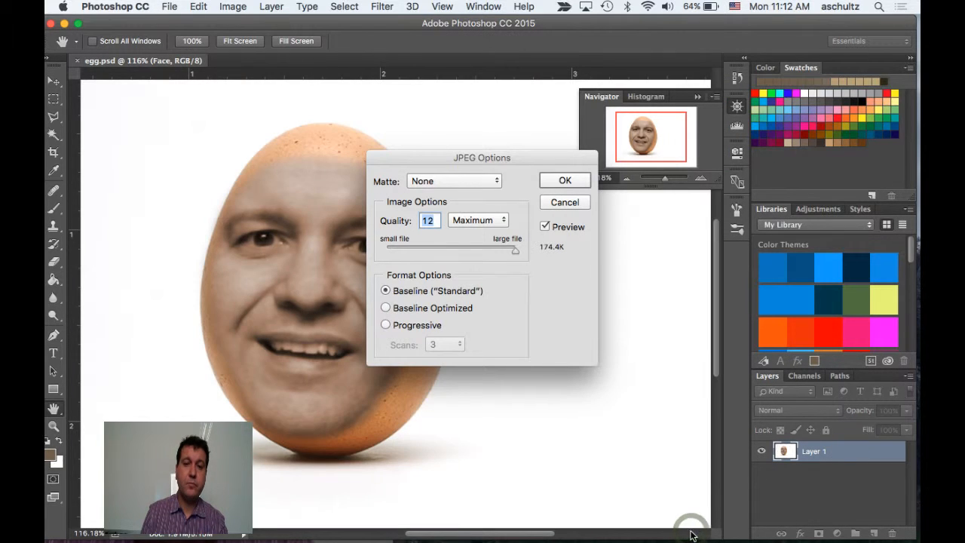
pyautogui.click(575, 178)
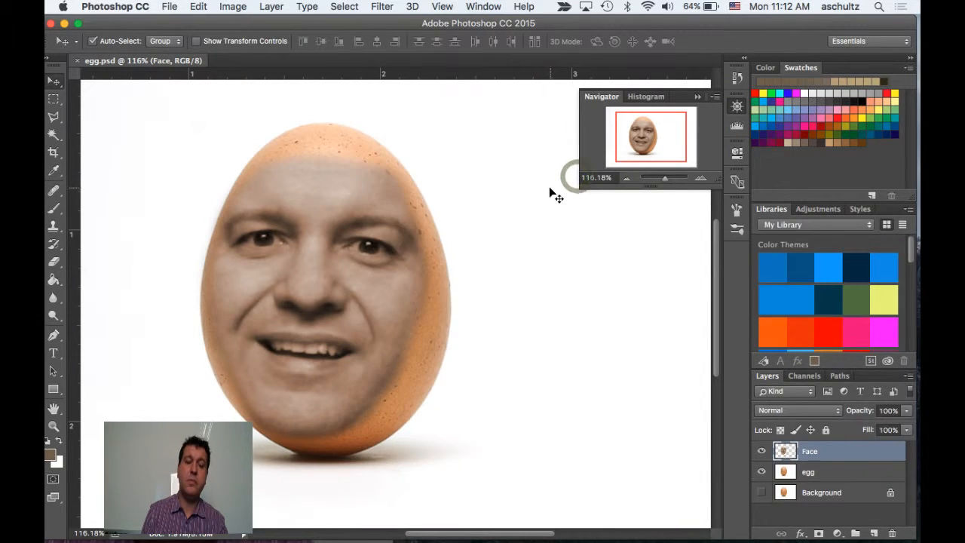
# - Examine the Save for Web (Legacy) export settings for the composite and close them without saving
pyautogui.click(168, 6)
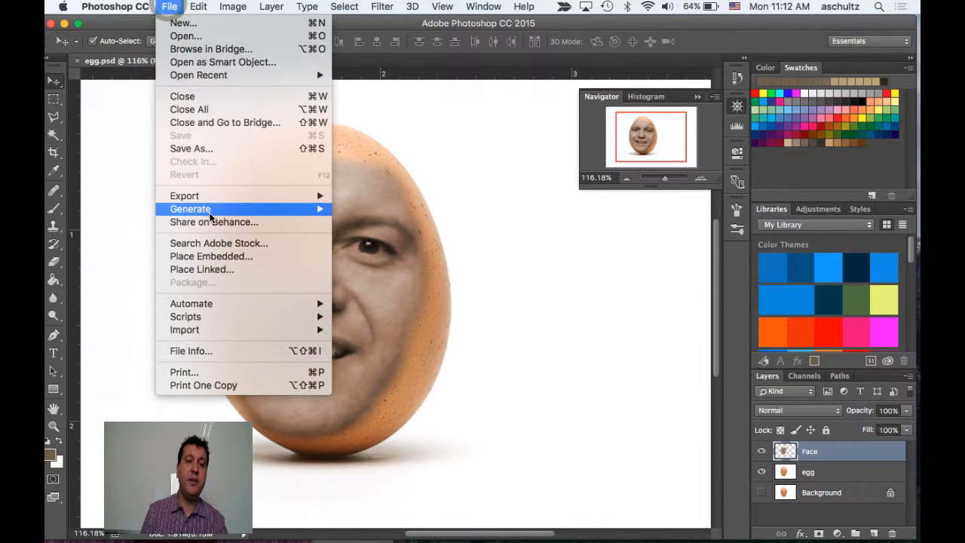
pyautogui.moveTo(209, 200)
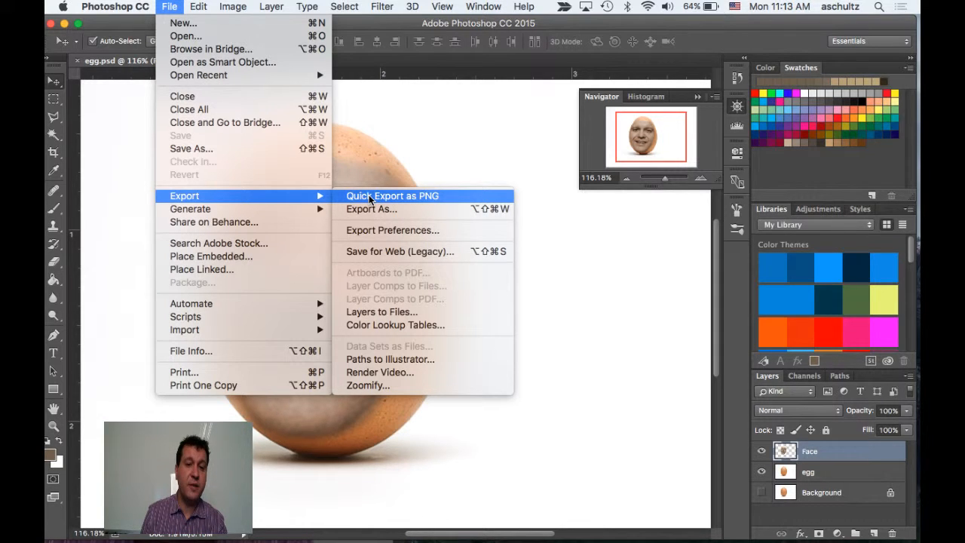
pyautogui.click(374, 250)
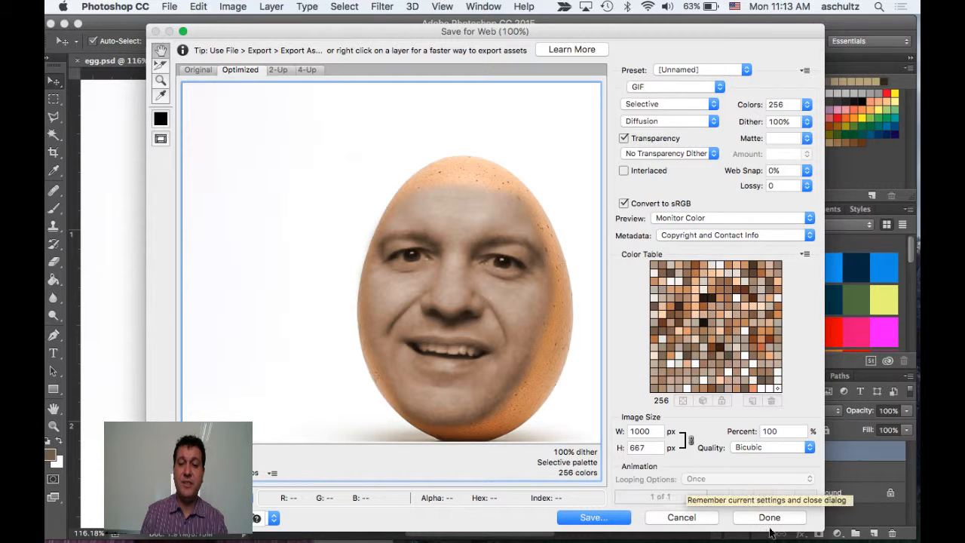
pyautogui.click(682, 517)
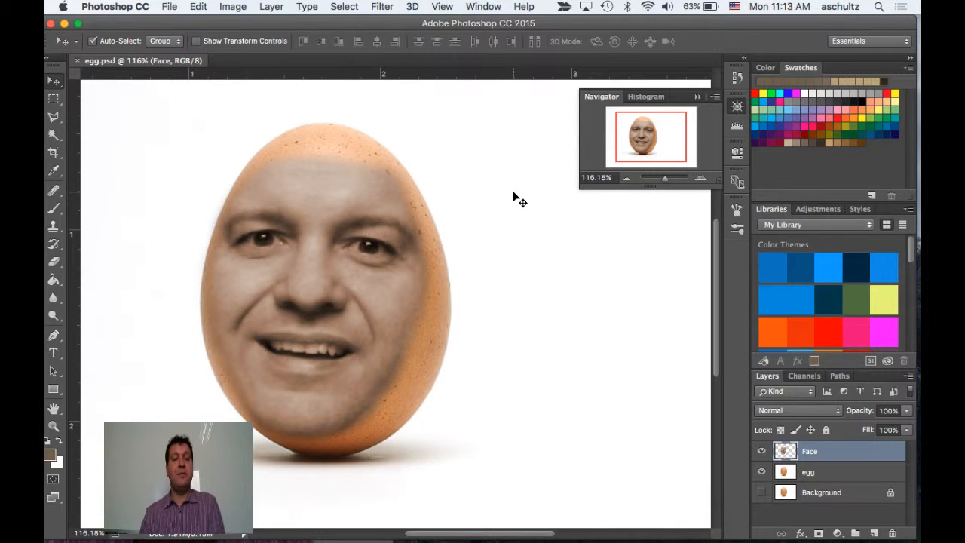